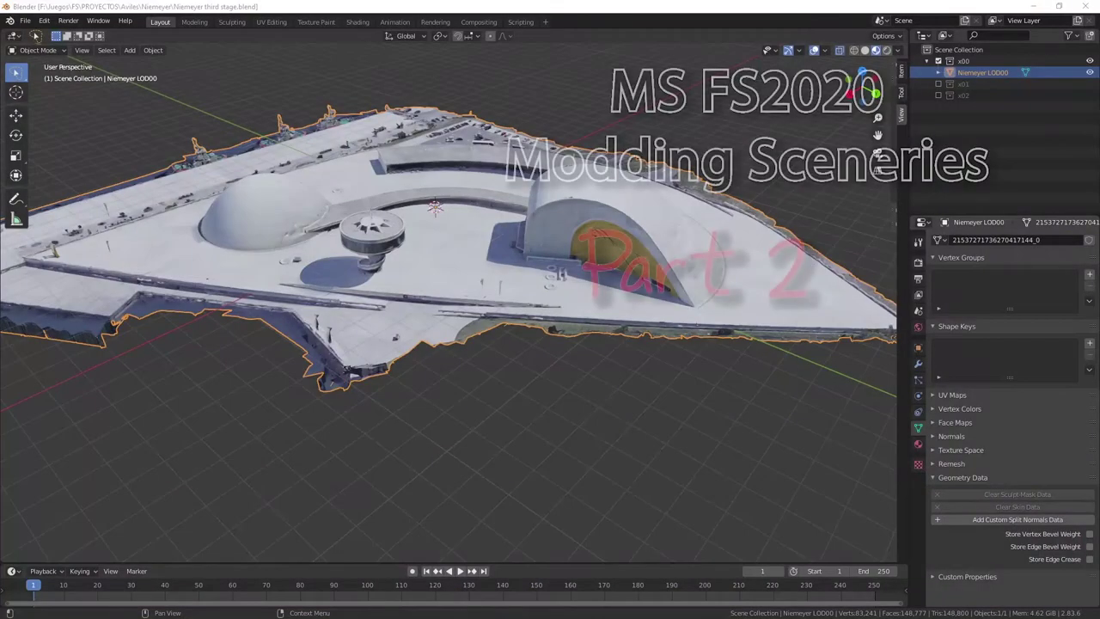
Duplicate Niemeyer LOD00 in place as Niemeyer LOD00.001 and hide the copy
{"action": "scroll", "coordinate": [578, 124], "scroll_direction": "down", "scroll_amount": 2}
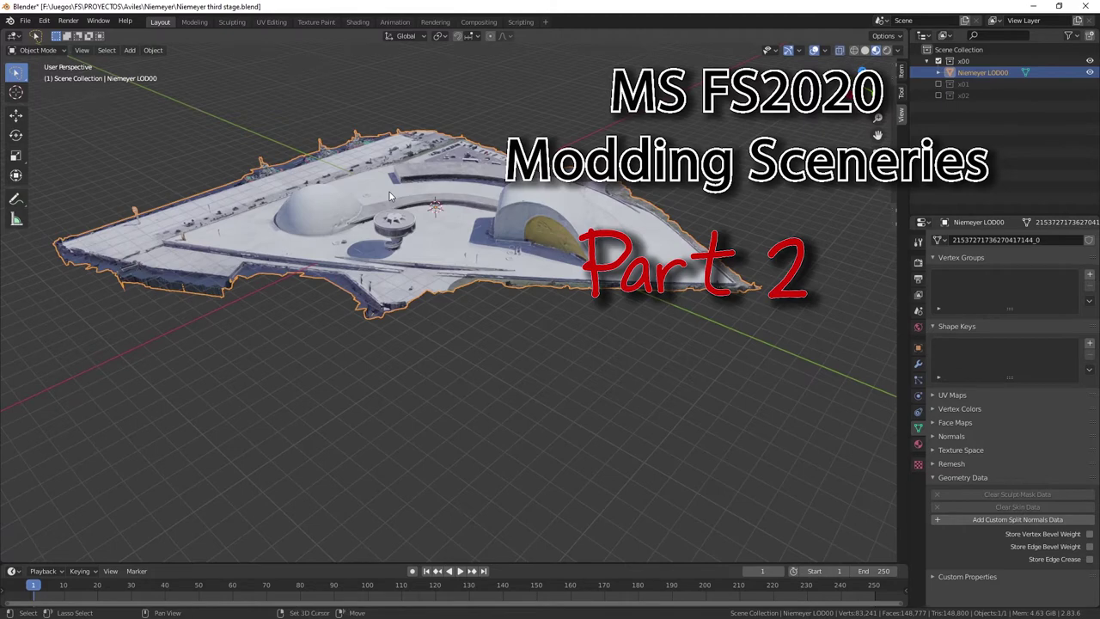
{"action": "key", "text": "shift+d"}
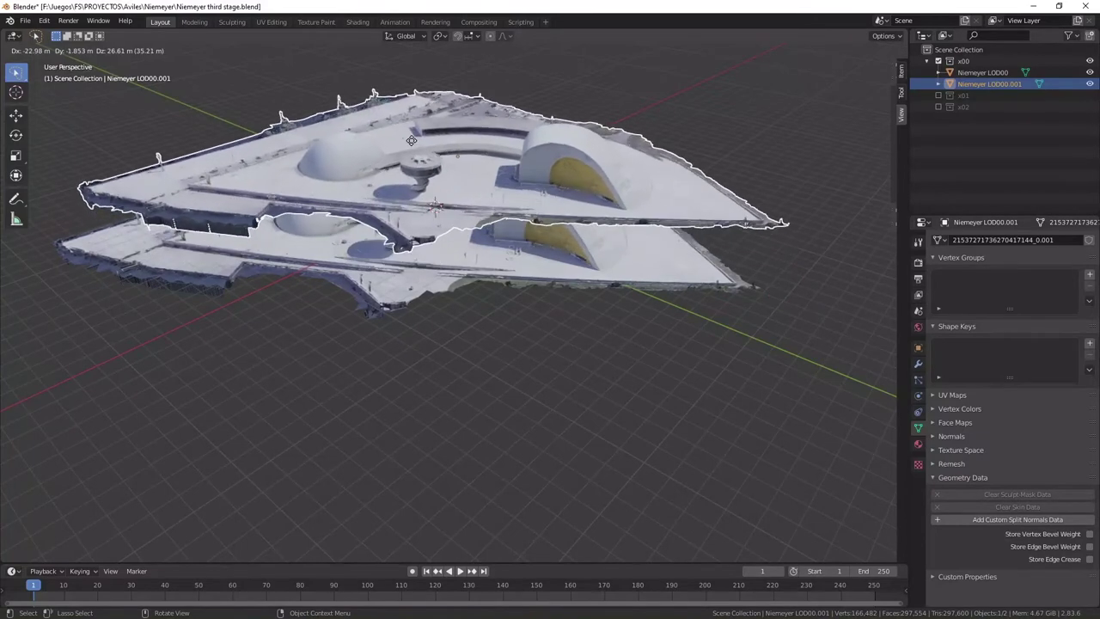
{"action": "key", "text": "Escape"}
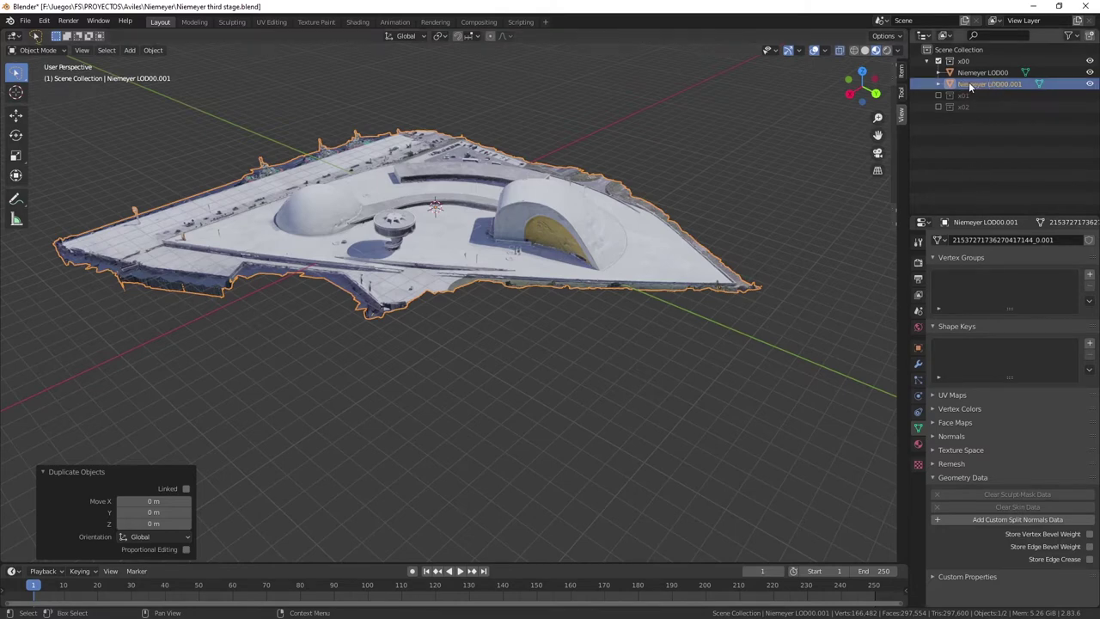
{"action": "left_click", "coordinate": [1091, 84]}
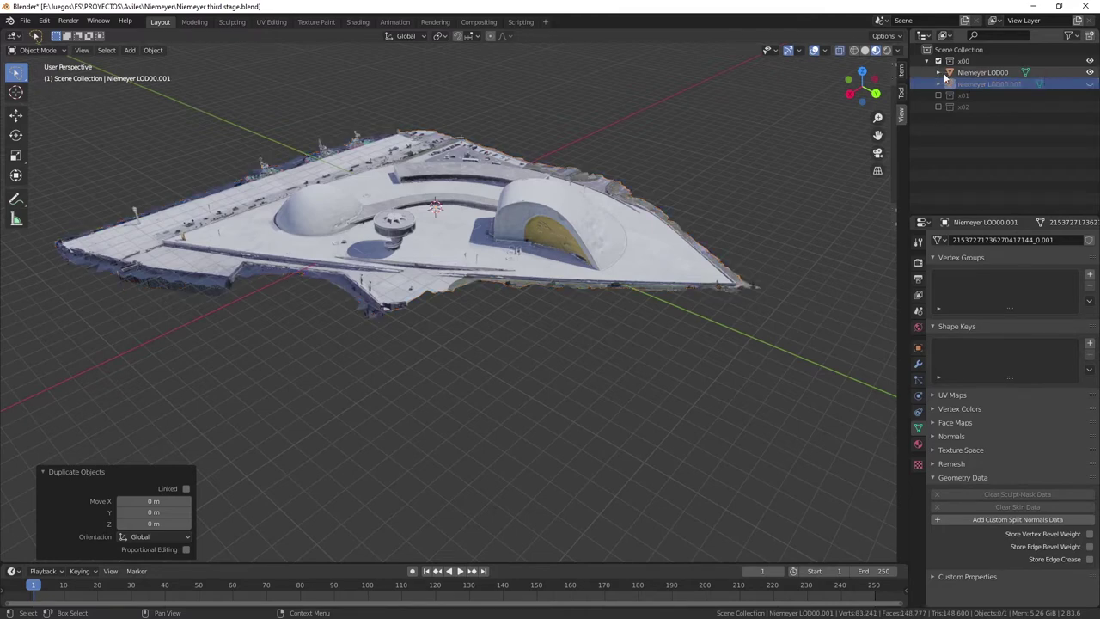
Select Niemeyer LOD00 and remove its topmost material slots one after another in Material Properties
{"action": "left_click", "coordinate": [974, 73]}
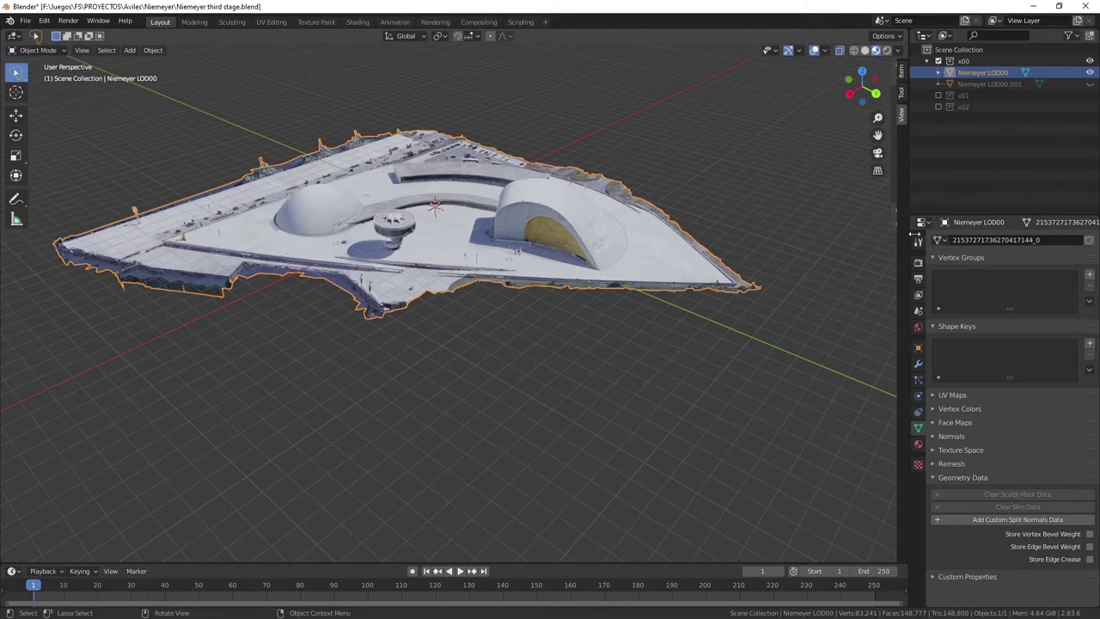
{"action": "left_click", "coordinate": [918, 443]}
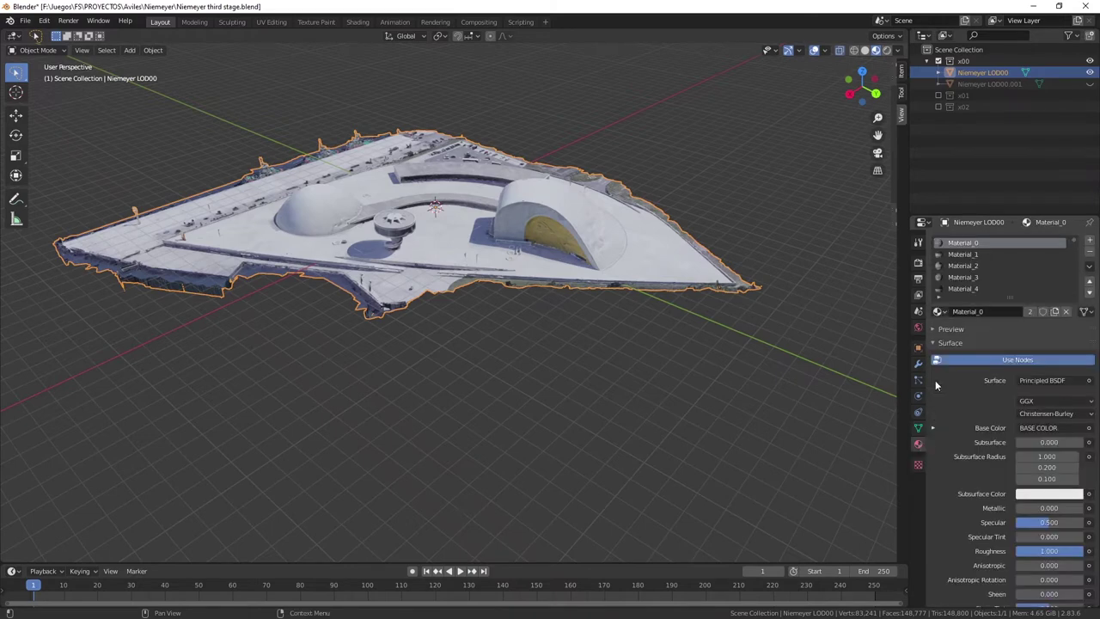
{"action": "left_click", "coordinate": [1090, 255]}
{"action": "left_click", "coordinate": [1090, 254]}
{"action": "left_click", "coordinate": [1090, 255]}
{"action": "left_click", "coordinate": [1090, 255]}
{"action": "left_click", "coordinate": [1090, 254]}
{"action": "left_click", "coordinate": [1090, 254]}
{"action": "left_click", "coordinate": [1090, 255]}
{"action": "left_click", "coordinate": [1090, 254]}
{"action": "left_click", "coordinate": [1090, 254]}
{"action": "left_click", "coordinate": [1090, 255]}
{"action": "left_click", "coordinate": [1090, 254]}
{"action": "left_click", "coordinate": [1090, 255]}
{"action": "left_click", "coordinate": [1090, 254]}
{"action": "left_click", "coordinate": [1090, 254]}
{"action": "left_click", "coordinate": [1090, 254]}
{"action": "left_click", "coordinate": [1090, 254]}
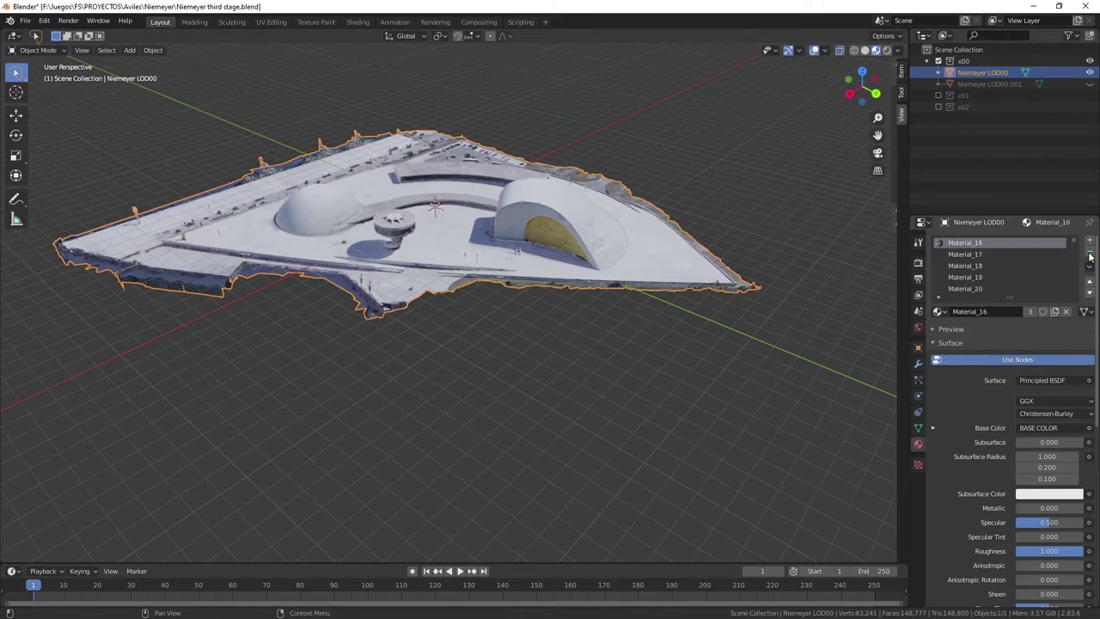
{"action": "left_click", "coordinate": [1090, 254]}
{"action": "left_click", "coordinate": [1090, 255]}
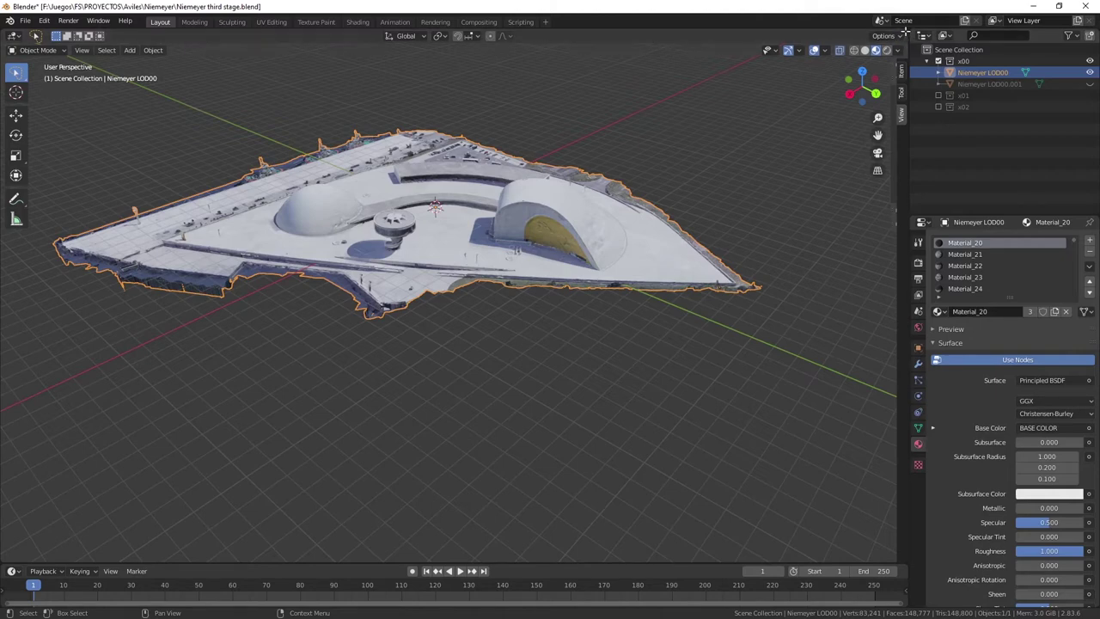
Split the 3D viewport into two side-by-side views and adjust the divider between them
{"action": "left_click_drag", "start_coordinate": [906, 31], "coordinate": [550, 258]}
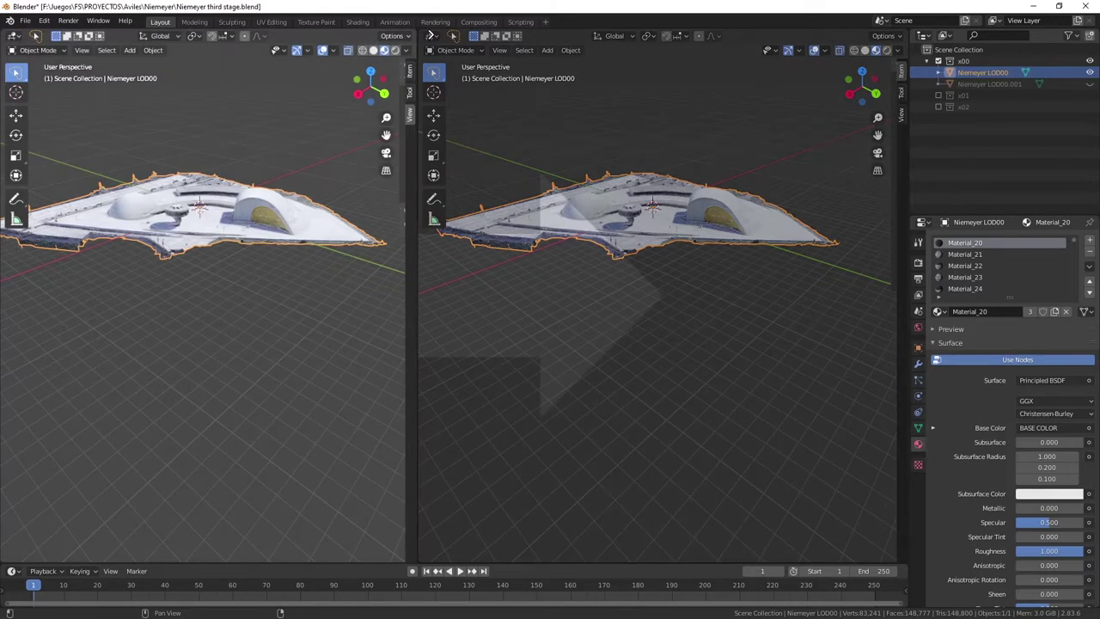
{"action": "left_click_drag", "start_coordinate": [550, 258], "coordinate": [430, 34]}
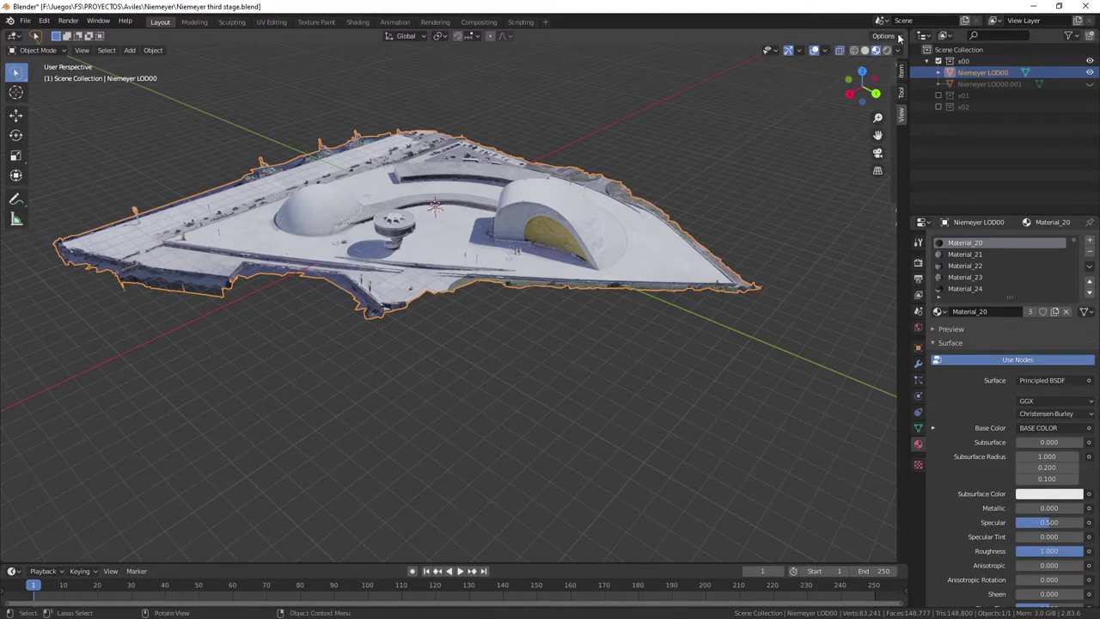
{"action": "left_click_drag", "start_coordinate": [904, 36], "coordinate": [466, 69]}
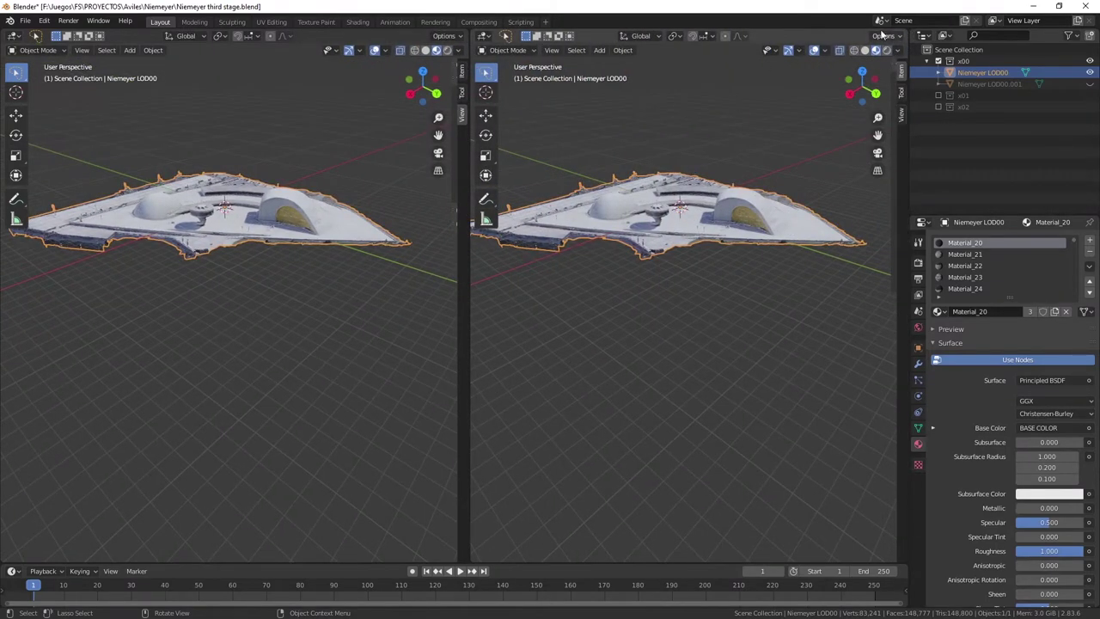
{"action": "left_click_drag", "start_coordinate": [896, 35], "coordinate": [692, 35]}
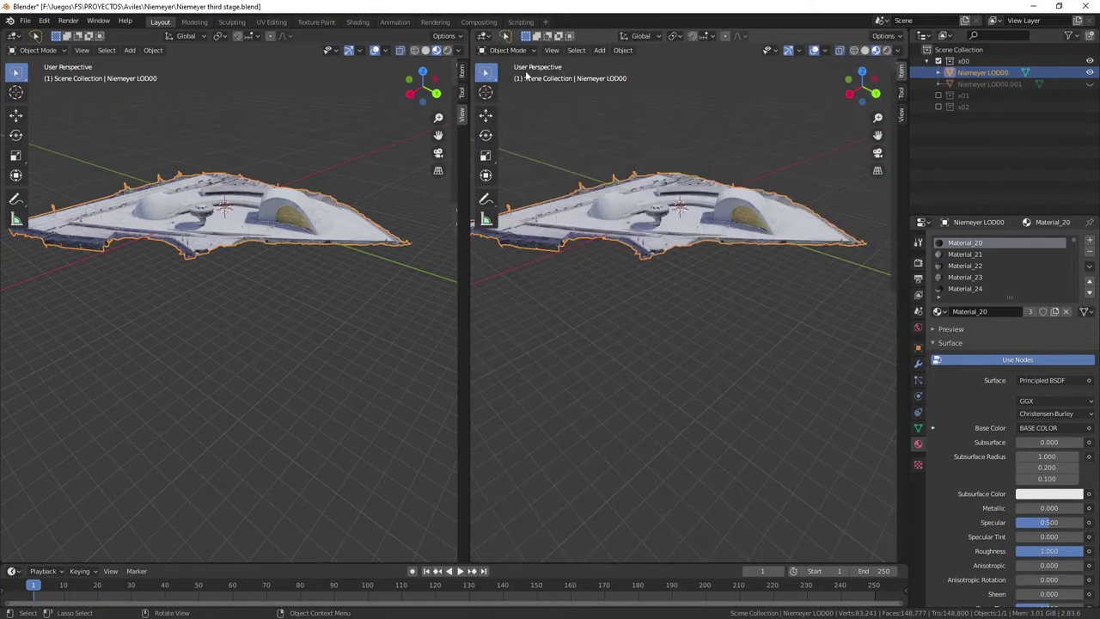
Turn the right area into a Text Editor and load Script Quitar Texturas.txt from PROYECTOS
{"action": "left_click", "coordinate": [484, 36]}
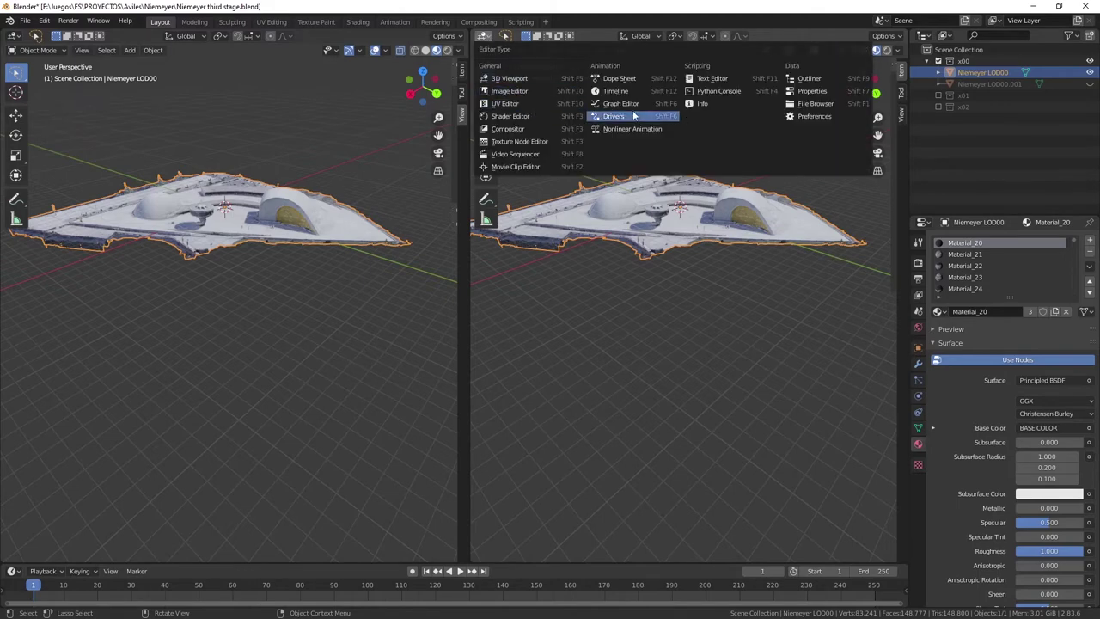
{"action": "left_click", "coordinate": [714, 79]}
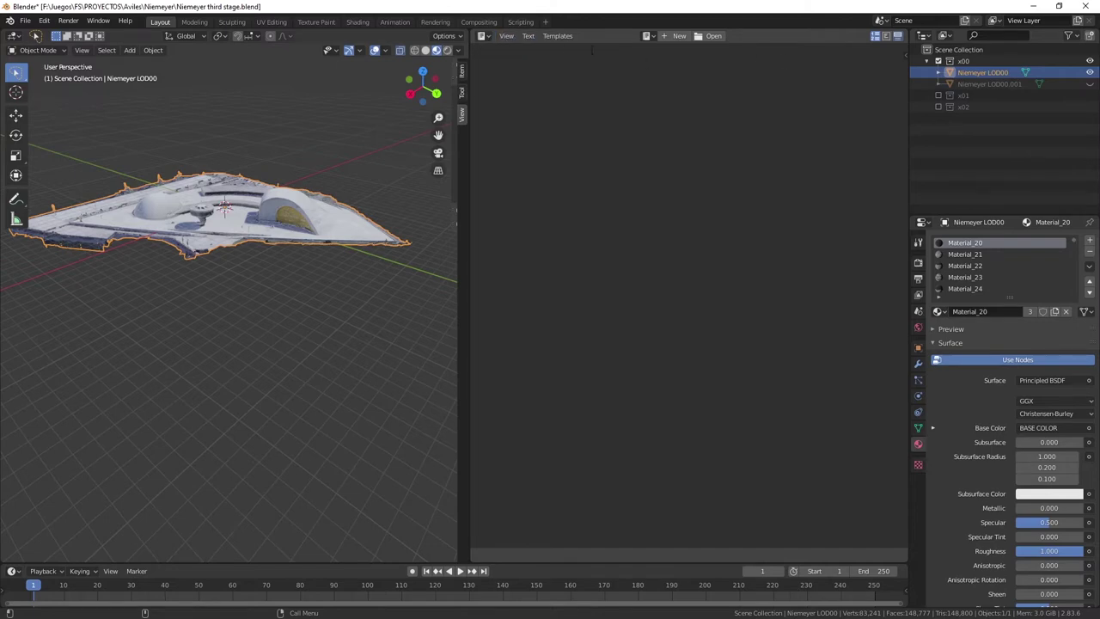
{"action": "left_click", "coordinate": [710, 36]}
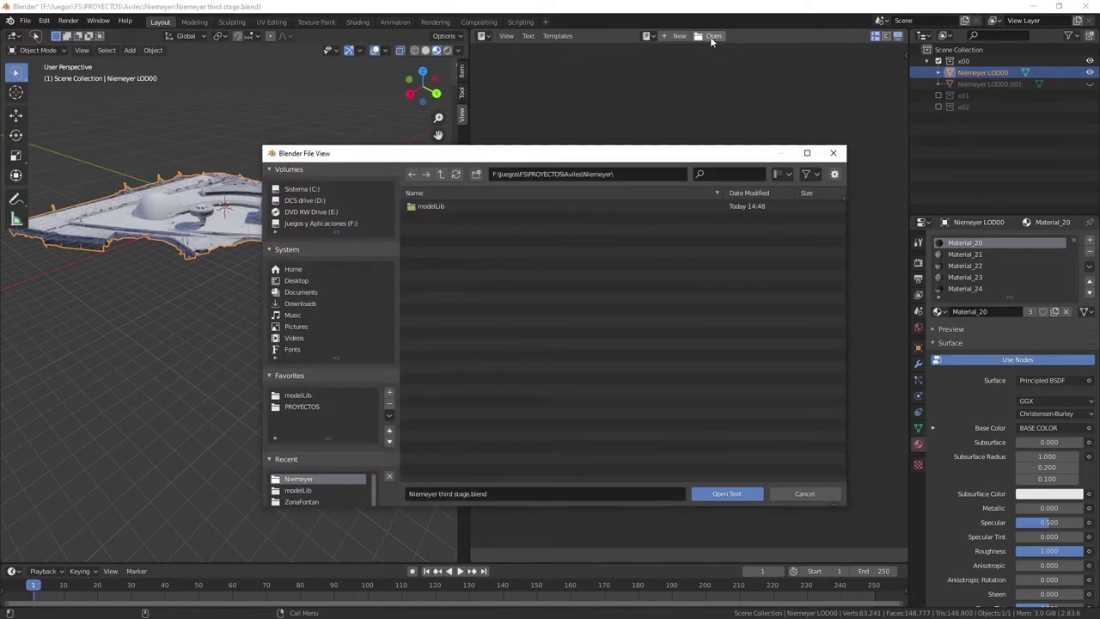
{"action": "left_click", "coordinate": [442, 174]}
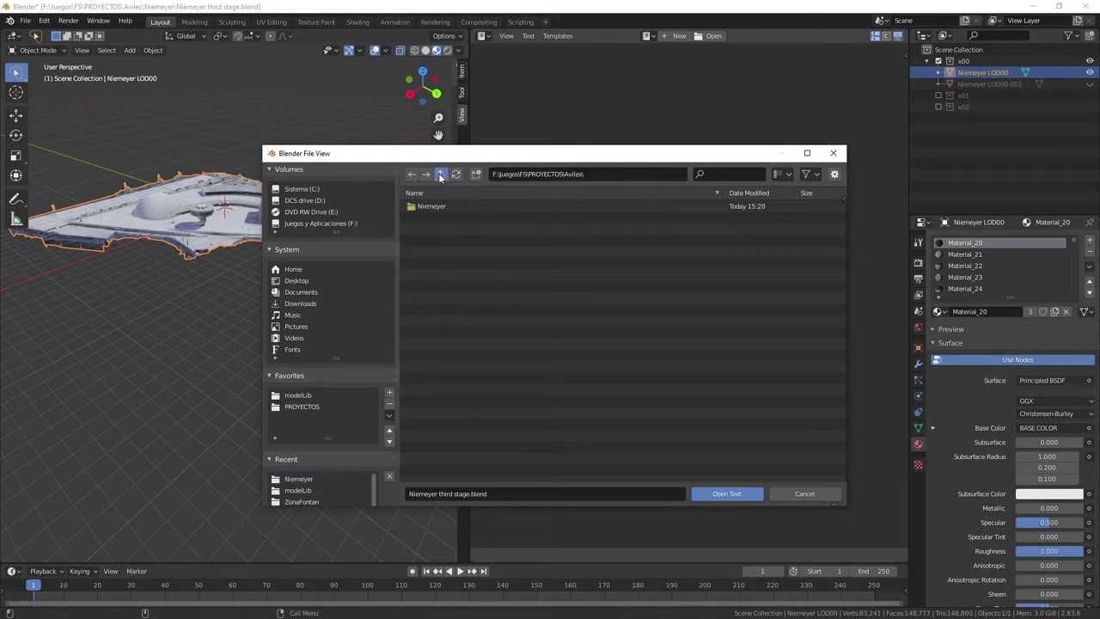
{"action": "left_click", "coordinate": [440, 175]}
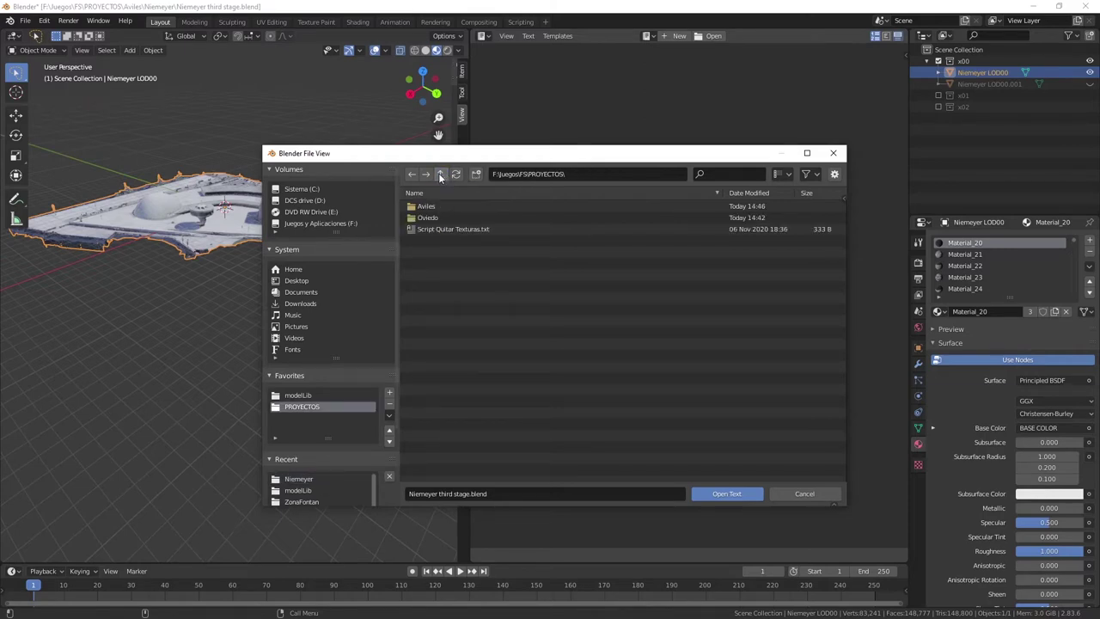
{"action": "left_click", "coordinate": [451, 230]}
{"action": "double_click", "coordinate": [457, 229]}
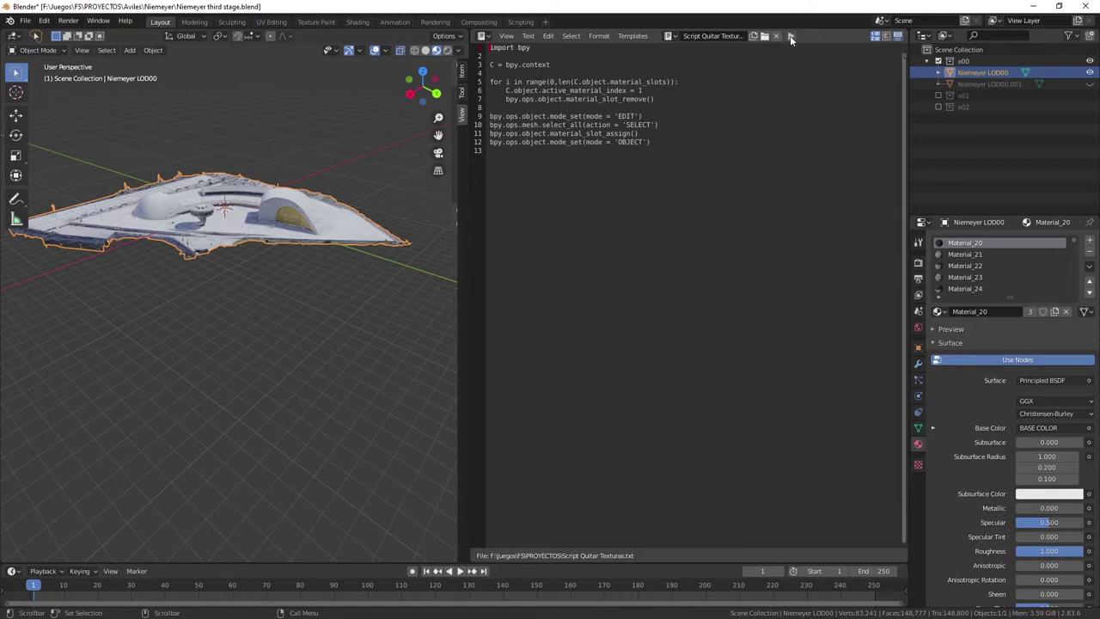
Run the material-removal script on Niemeyer LOD00 and orbit to inspect the untextured mesh
{"action": "left_click", "coordinate": [791, 37]}
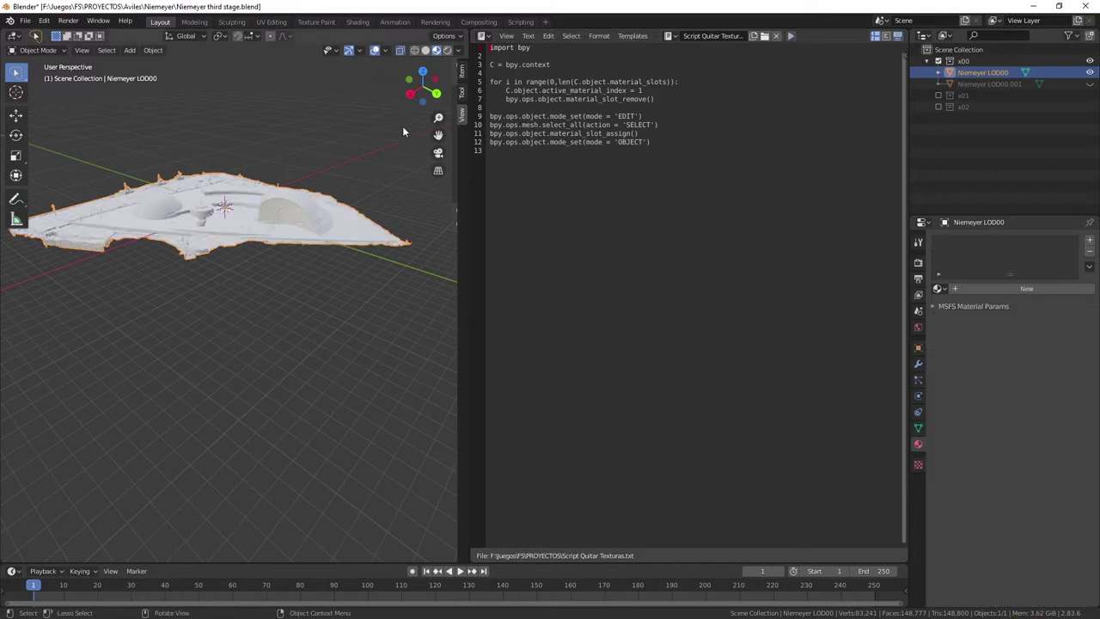
{"action": "left_click_drag", "start_coordinate": [421, 89], "coordinate": [352, 129]}
{"action": "key", "text": "Escape"}
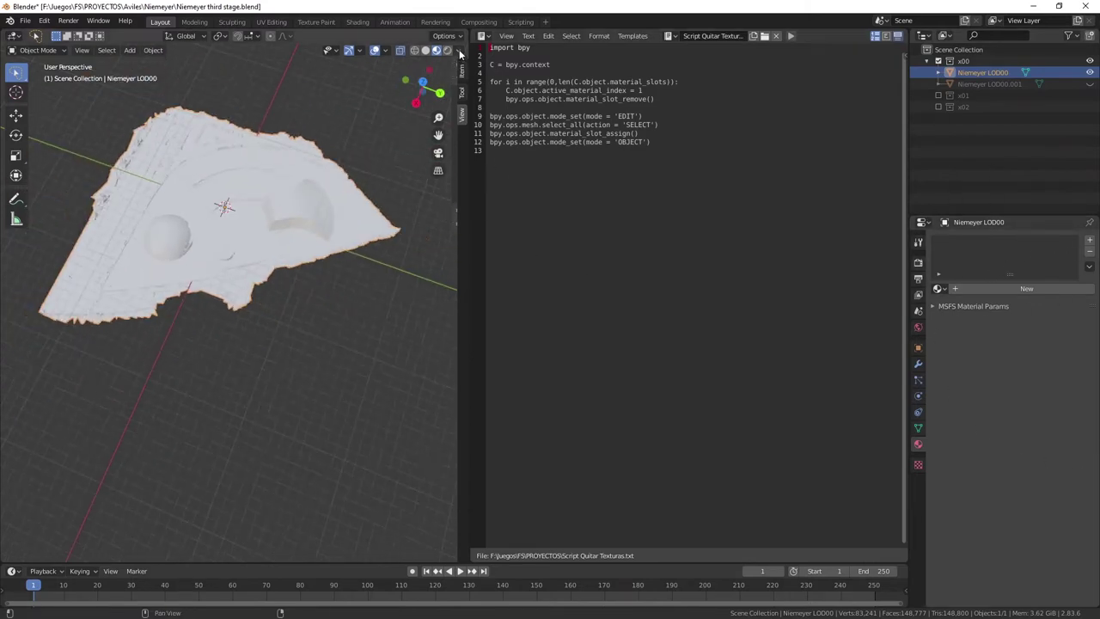
{"action": "left_click_drag", "start_coordinate": [422, 89], "coordinate": [408, 94]}
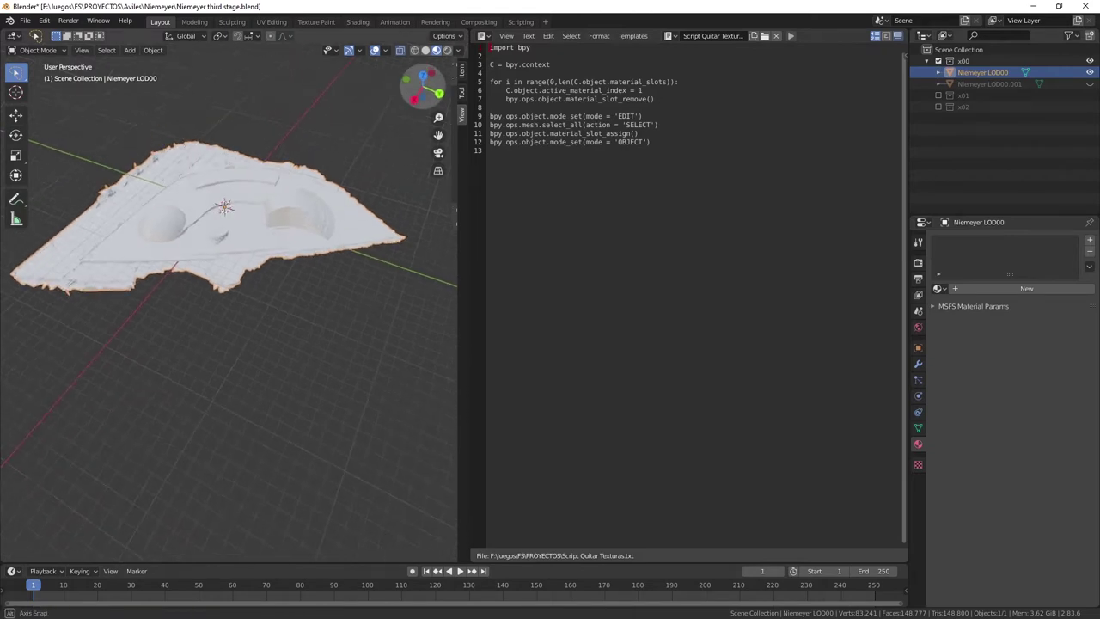
Exclude x00, include x01, and make a hidden in-place copy Niemeyer LOD01.001
{"action": "left_click", "coordinate": [939, 61]}
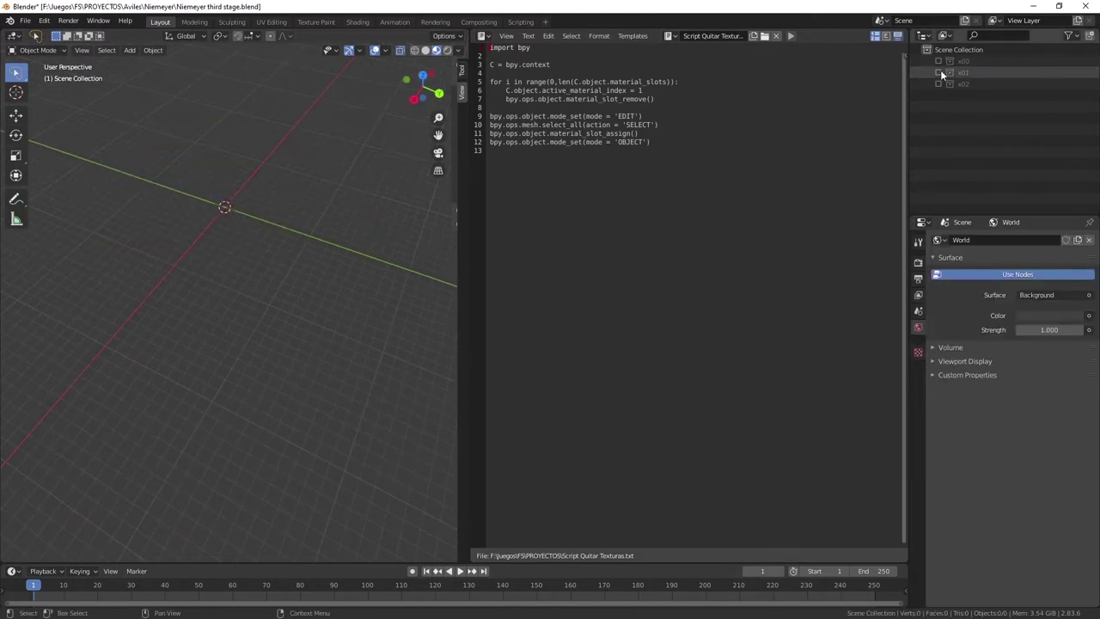
{"action": "left_click", "coordinate": [938, 72]}
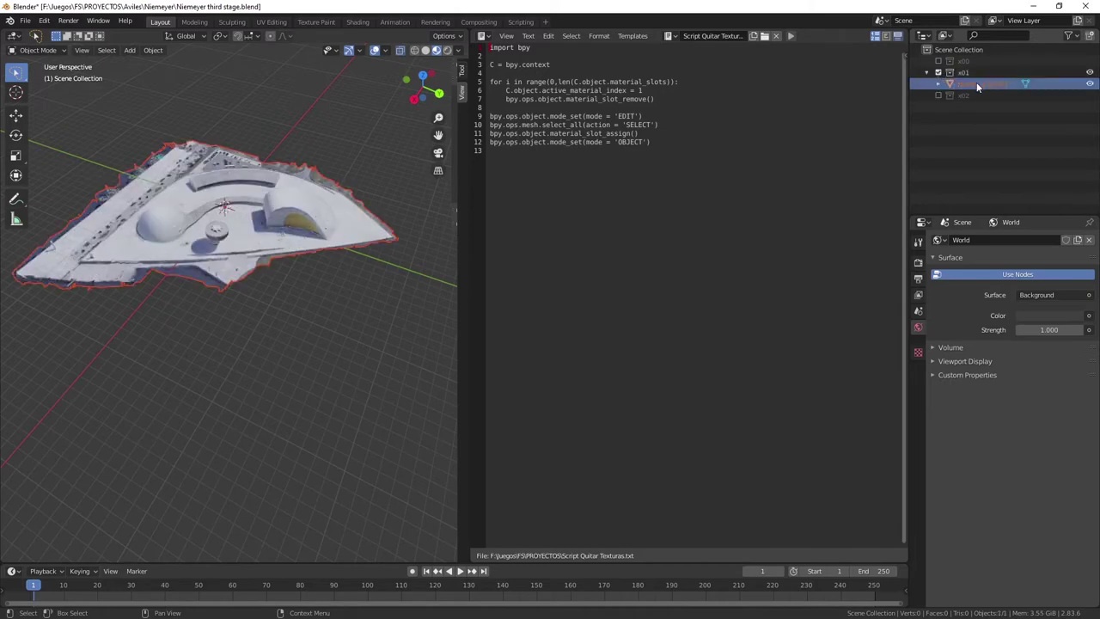
{"action": "left_click", "coordinate": [977, 81]}
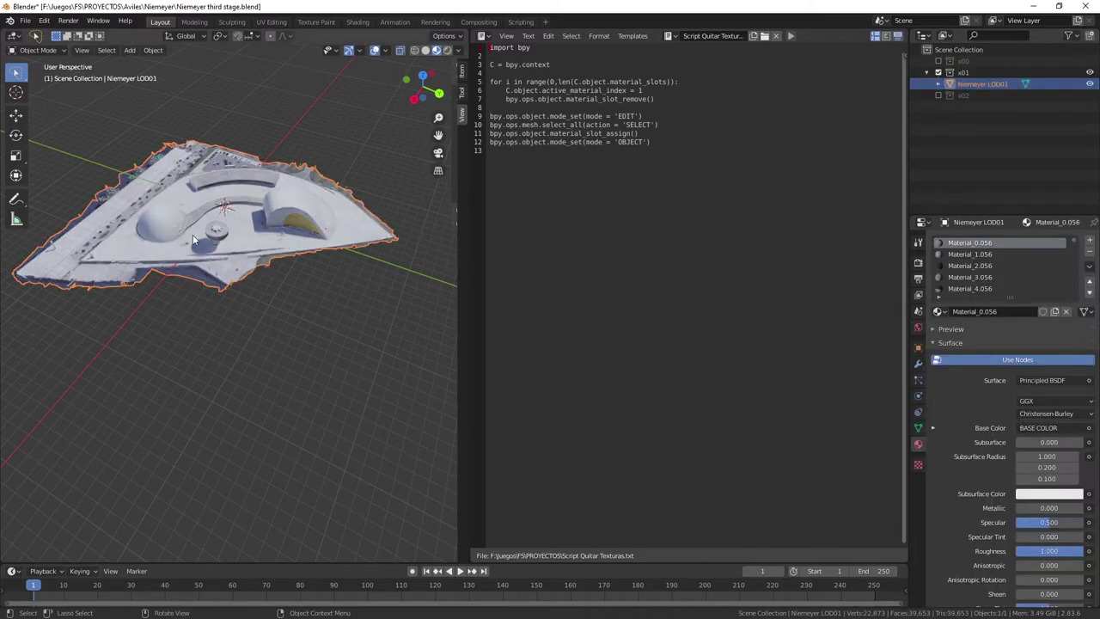
{"action": "key", "text": "ctrl"}
{"action": "key", "text": "shift+d"}
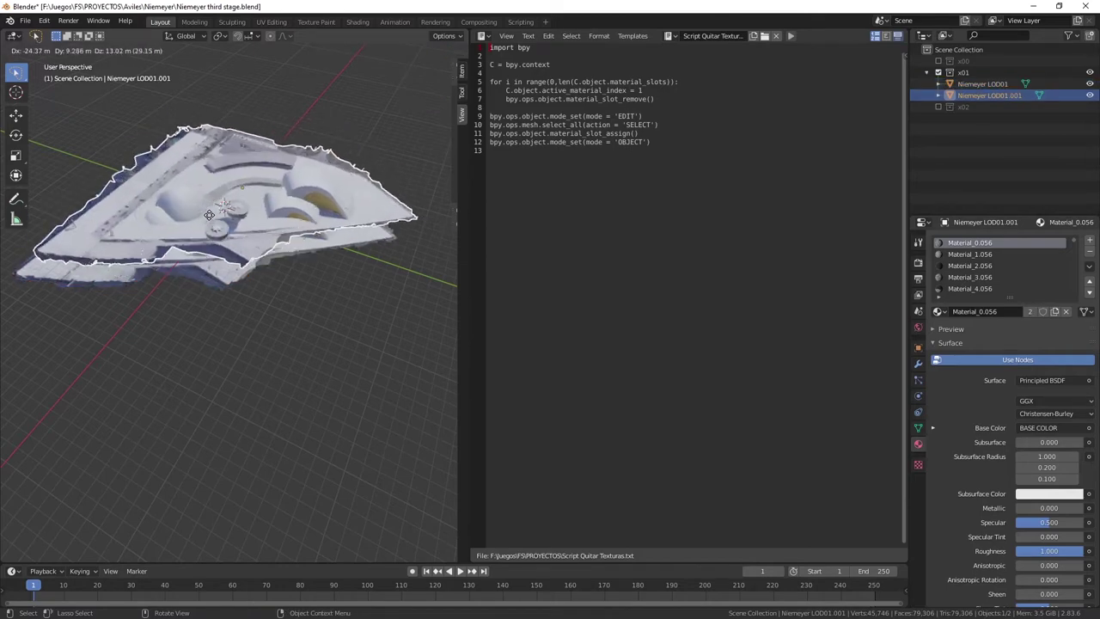
{"action": "right_click", "coordinate": [209, 214]}
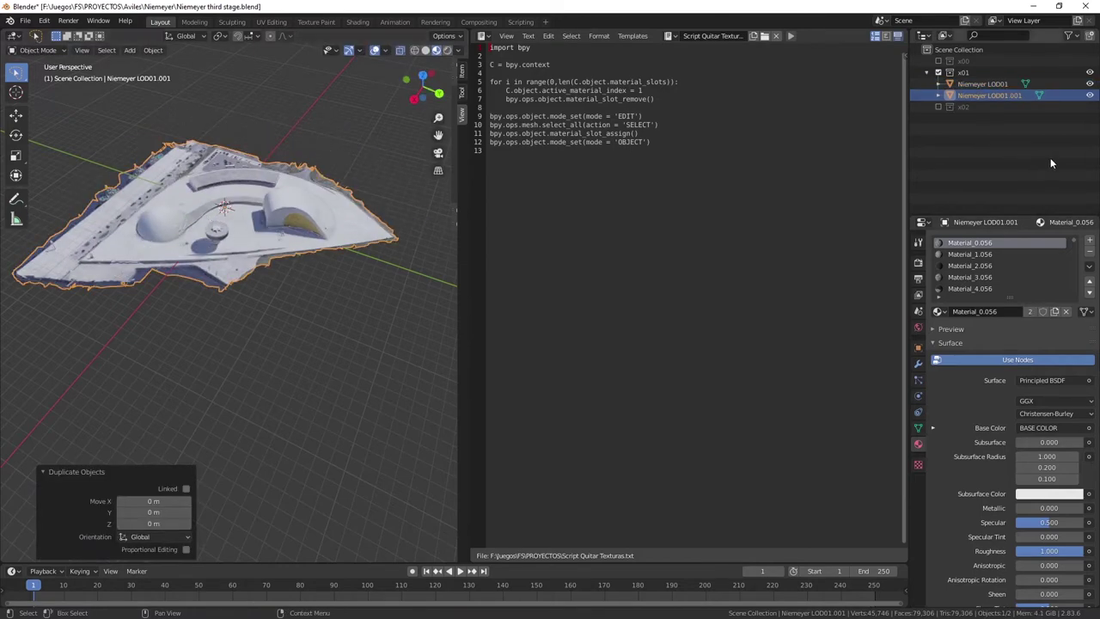
{"action": "left_click", "coordinate": [1089, 95]}
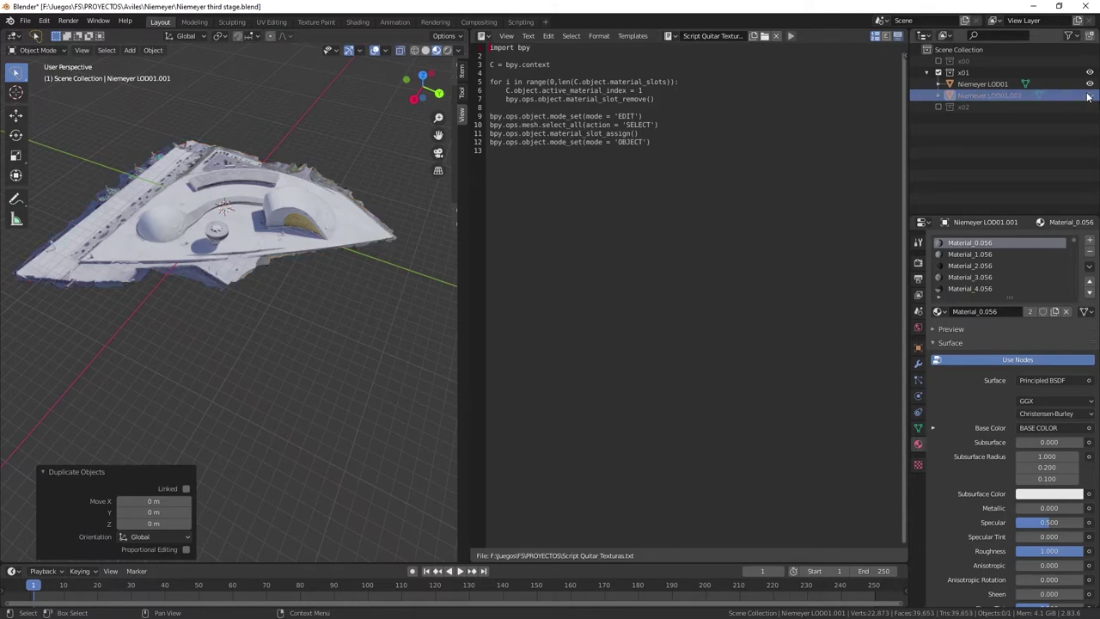
Reselect Niemeyer LOD01 and run the script to strip all its materials
{"action": "left_click", "coordinate": [995, 84]}
{"action": "left_click_drag", "start_coordinate": [837, 99], "coordinate": [679, 82]}
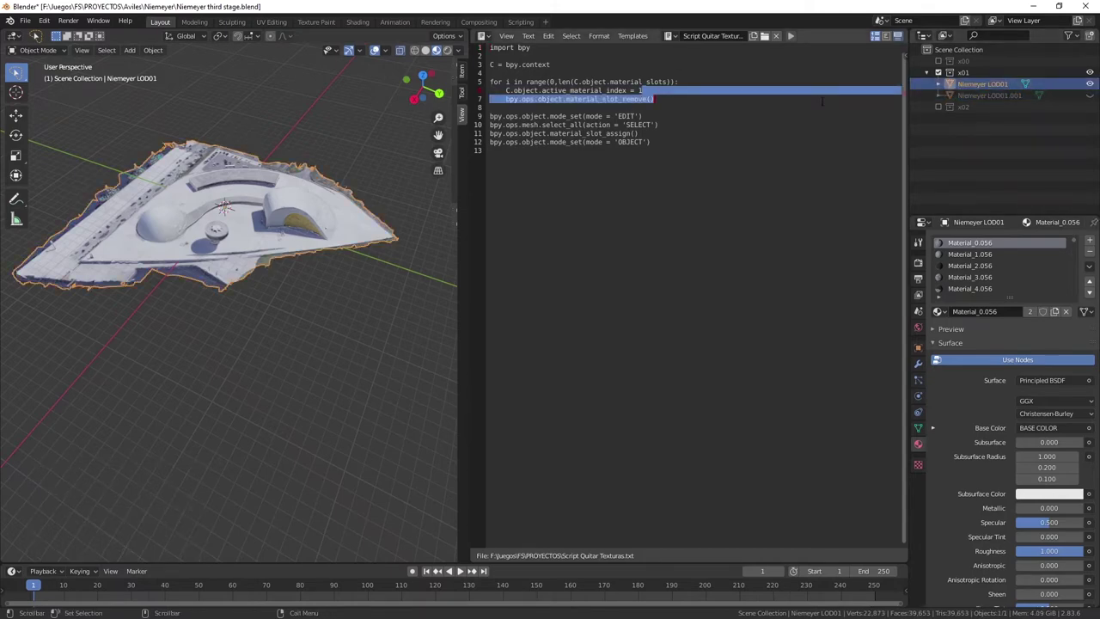
{"action": "left_click", "coordinate": [781, 131]}
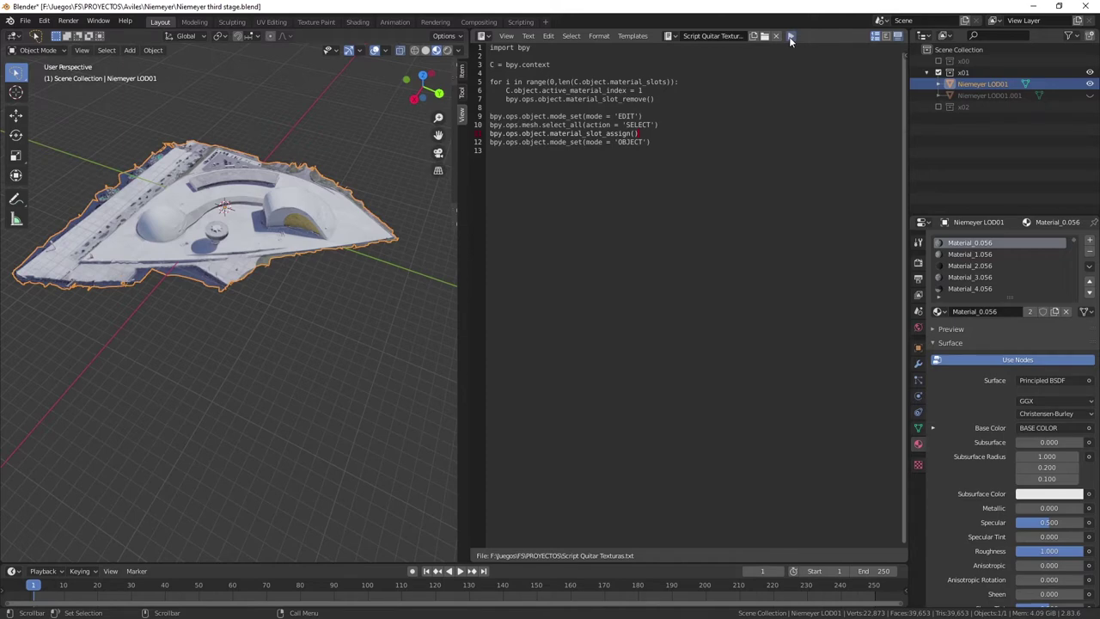
{"action": "left_click", "coordinate": [791, 38]}
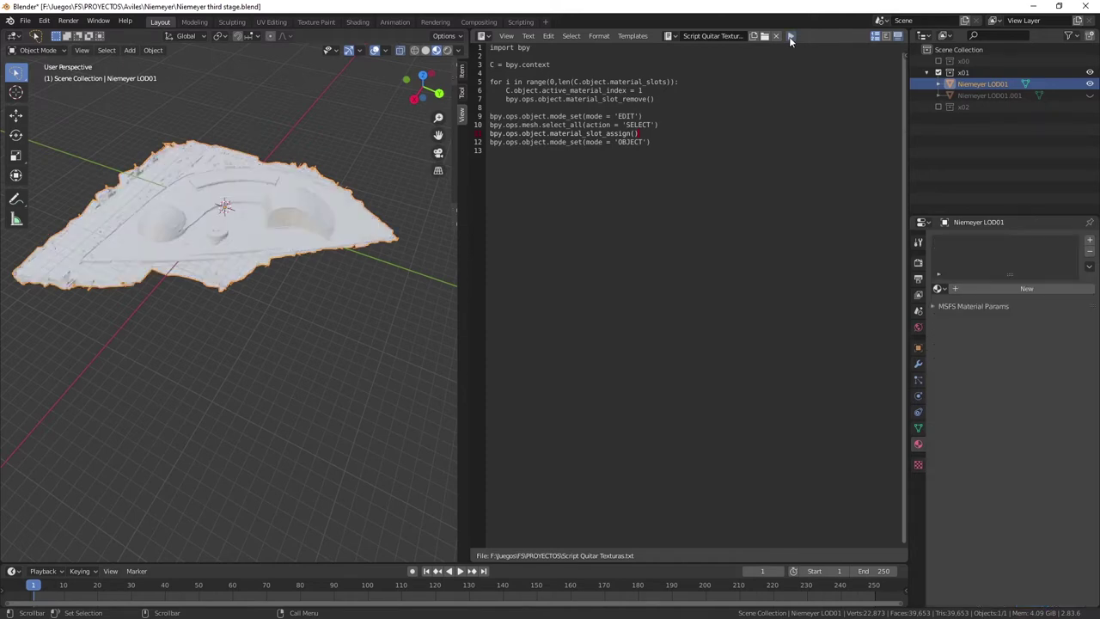
Exclude x01, include x02, and make a hidden in-place copy Niemeyer LOD02.001
{"action": "left_click", "coordinate": [938, 73]}
{"action": "left_click", "coordinate": [937, 84]}
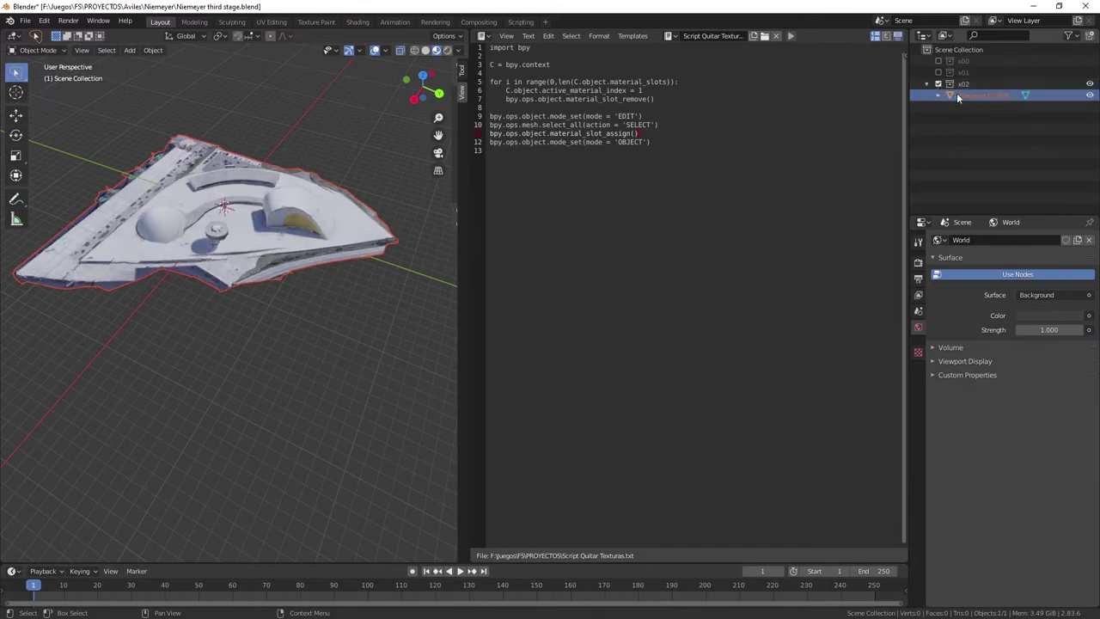
{"action": "left_click", "coordinate": [975, 95]}
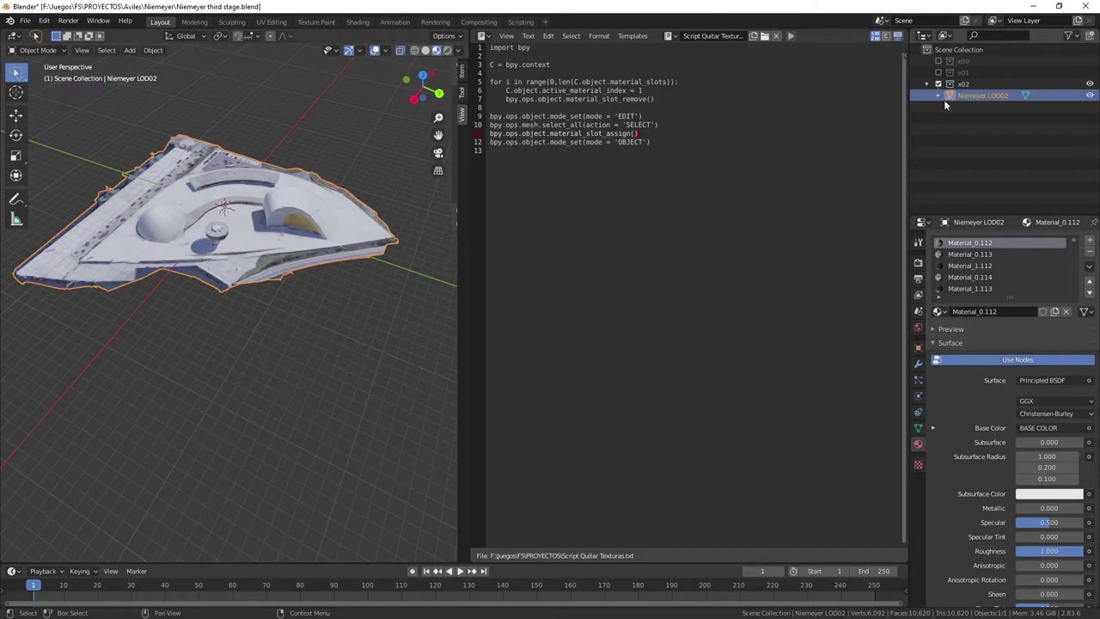
{"action": "key", "text": "shift+d"}
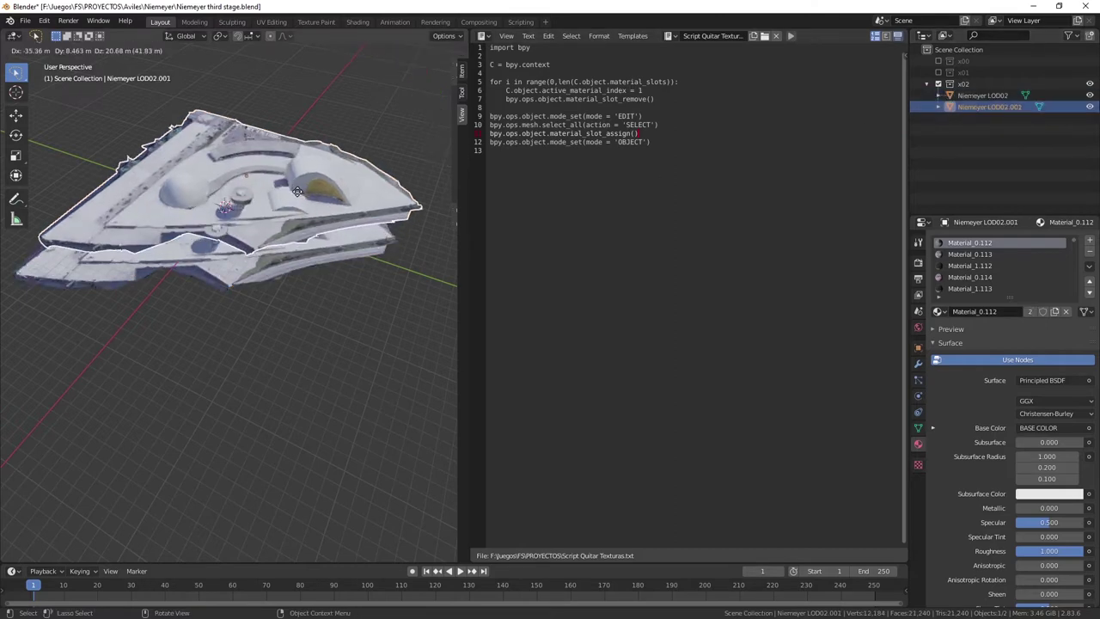
{"action": "right_click", "coordinate": [279, 203]}
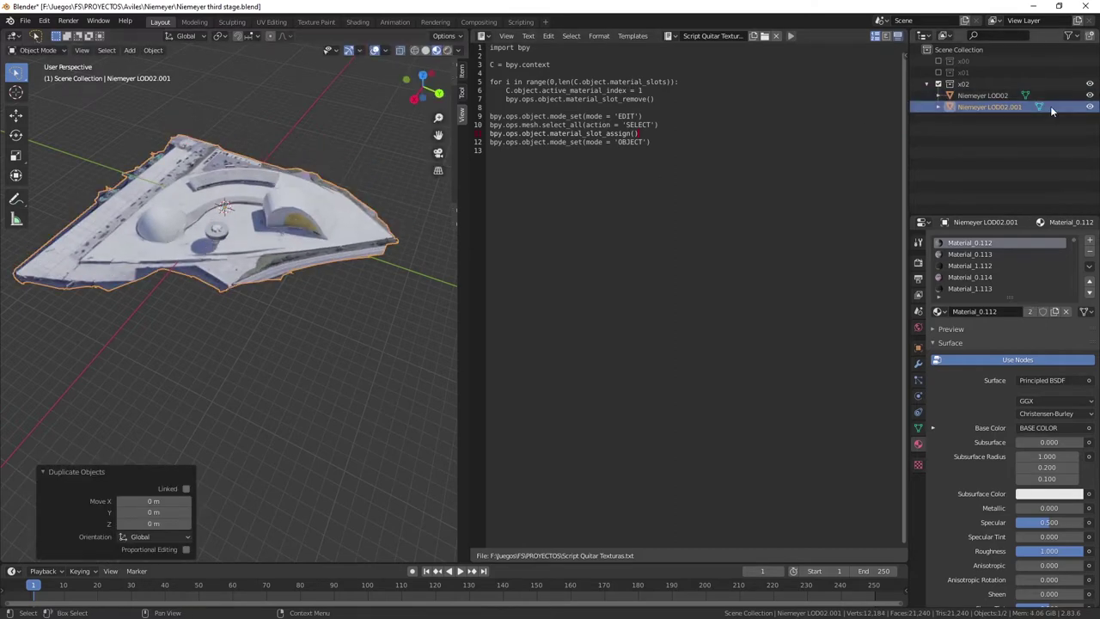
{"action": "left_click", "coordinate": [1090, 106]}
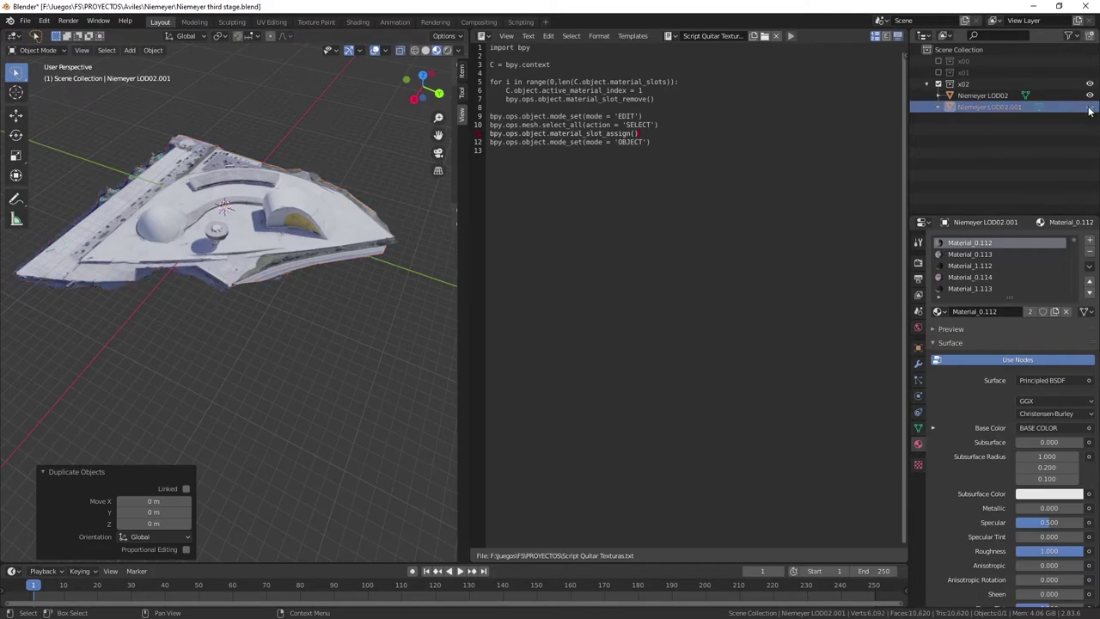
Reselect Niemeyer LOD02, run the script to strip its materials, and exclude x02
{"action": "left_click", "coordinate": [976, 96]}
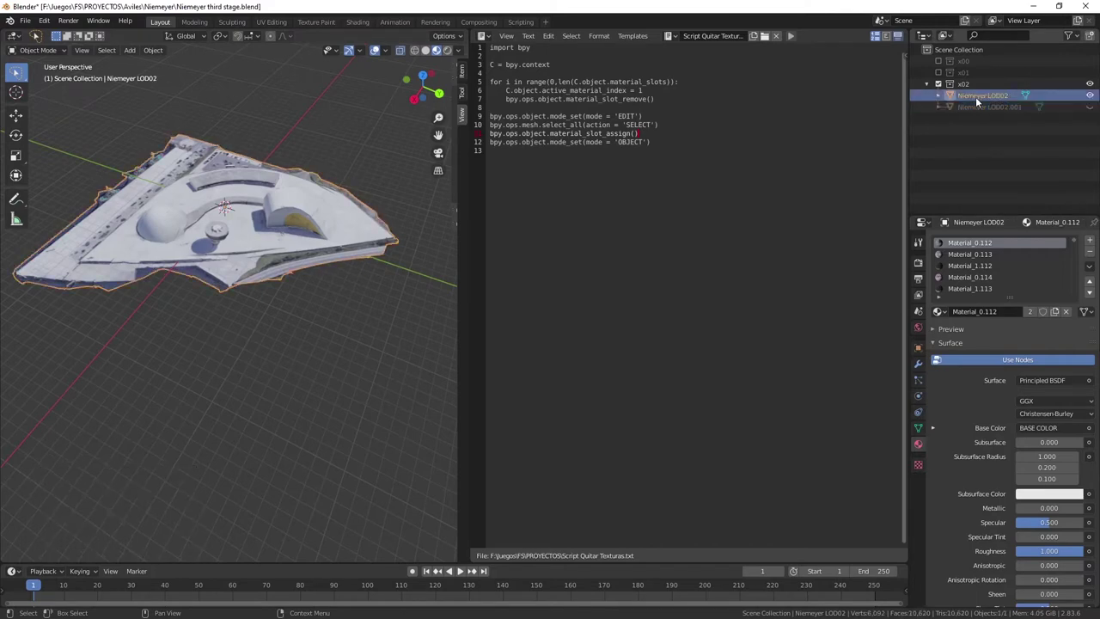
{"action": "left_click", "coordinate": [790, 35]}
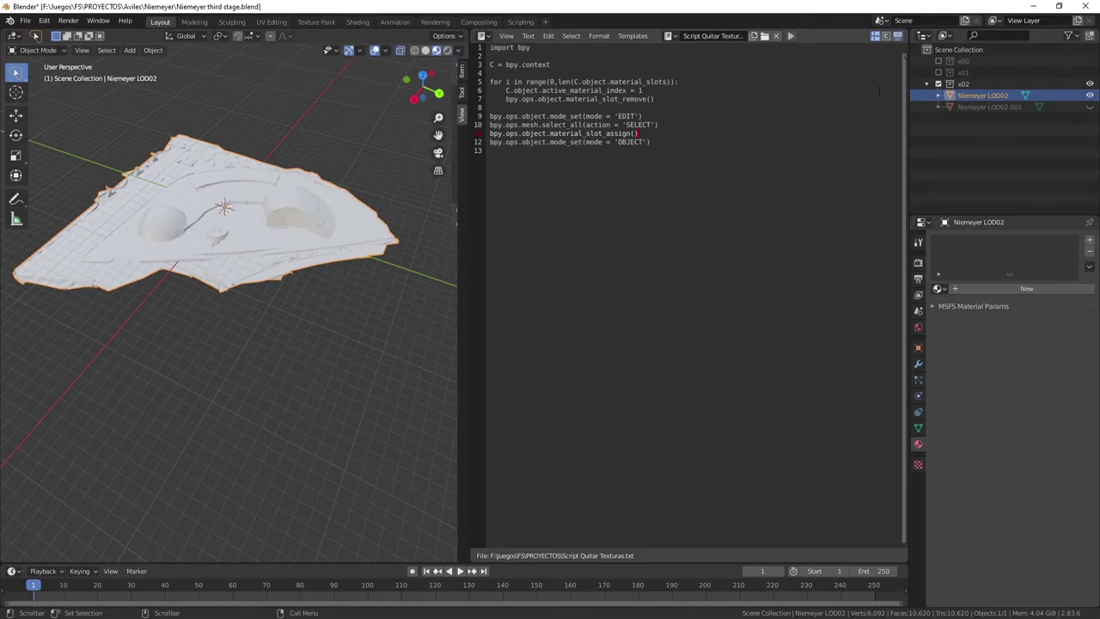
{"action": "key", "text": "Delete"}
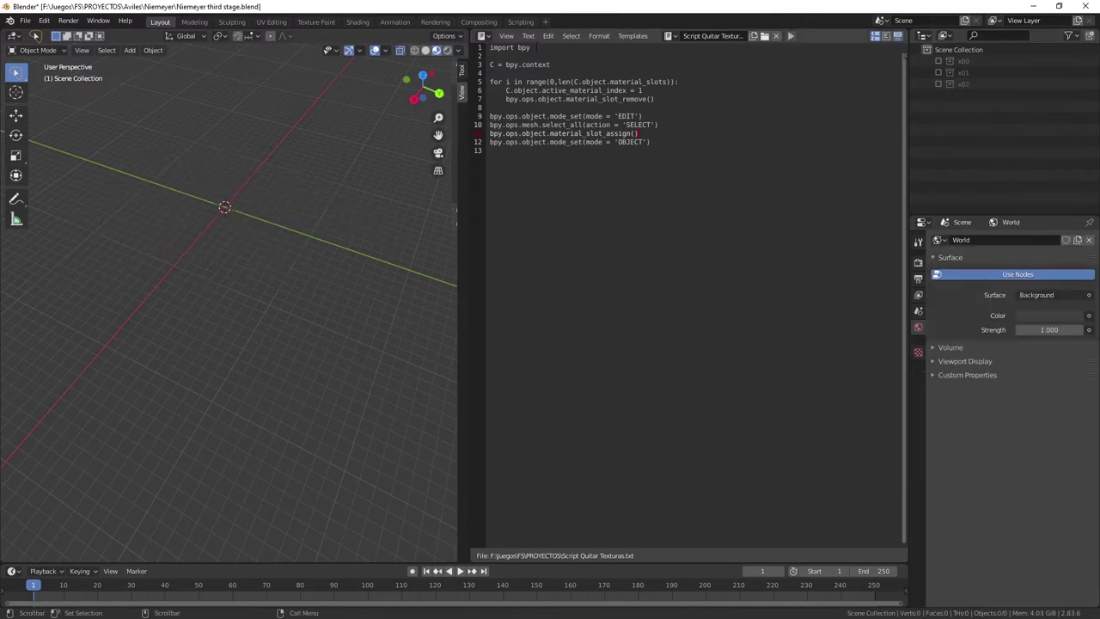